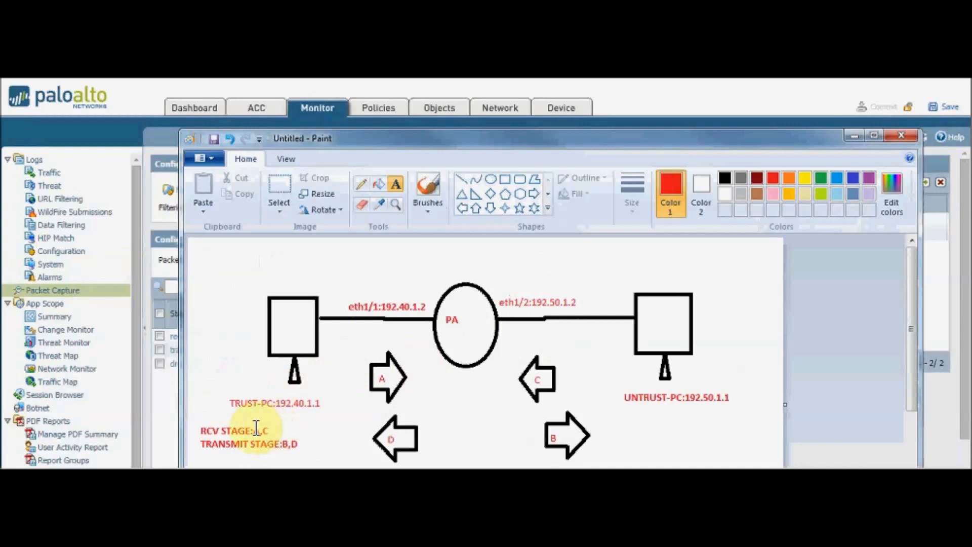
{"action": "left_click", "coordinate": [271, 423]}
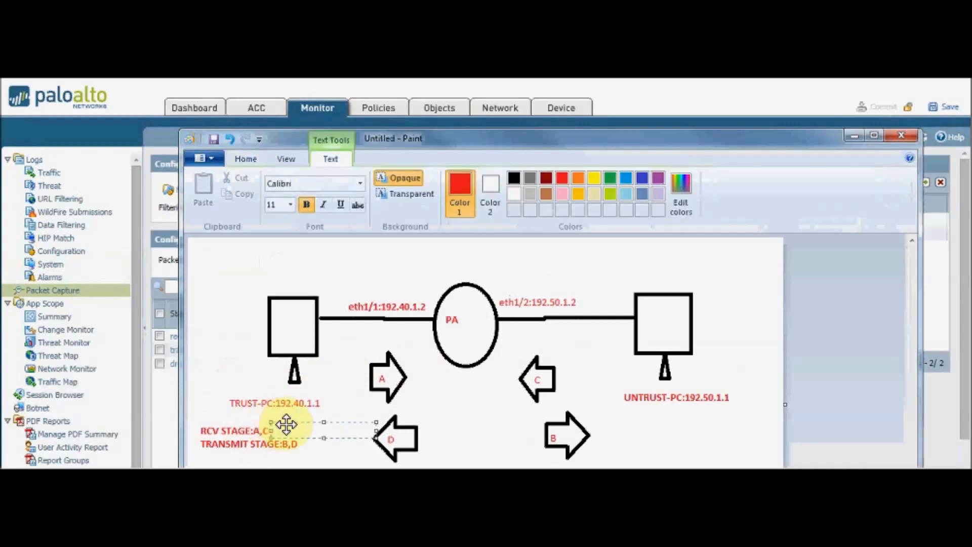
{"action": "left_click", "coordinate": [234, 402]}
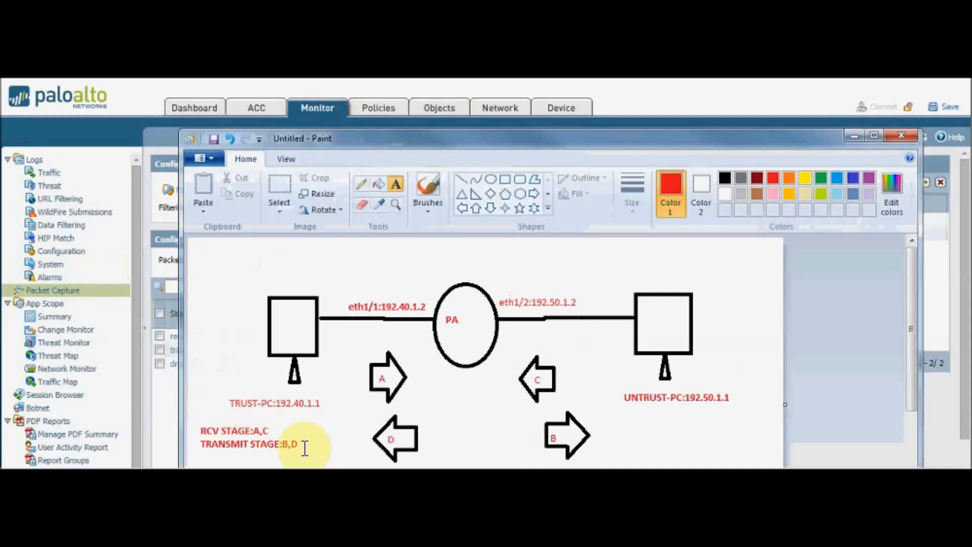
Switch to the firewall's packet capture page, examine the packet capture filters including filter 2's protocol value, and accept the filter list.
{"action": "left_click", "coordinate": [159, 418]}
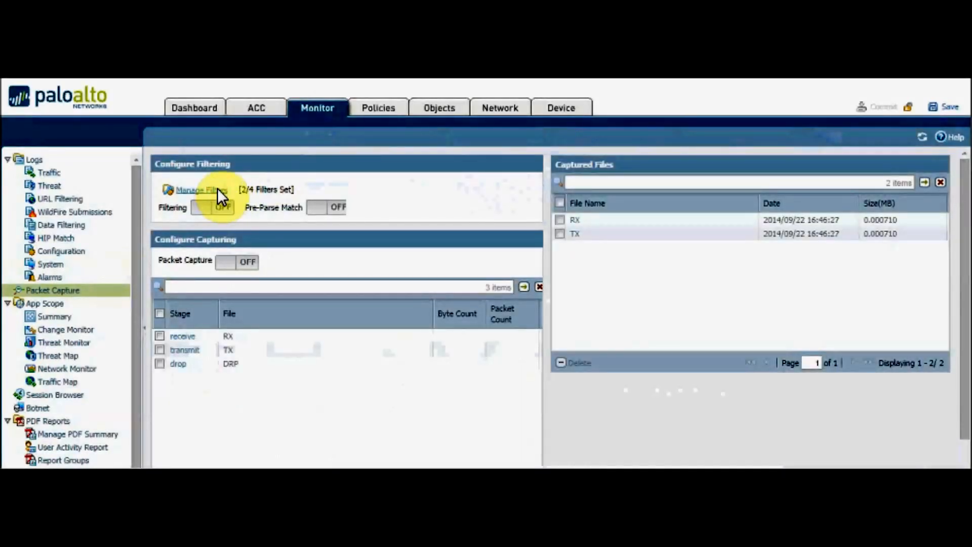
{"action": "left_click", "coordinate": [217, 191]}
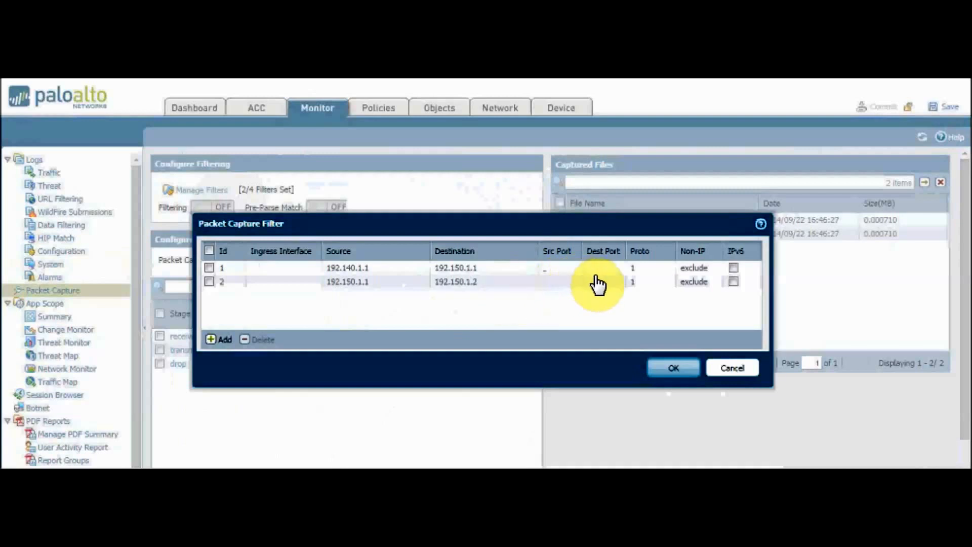
{"action": "left_click", "coordinate": [652, 285]}
{"action": "left_click", "coordinate": [652, 285]}
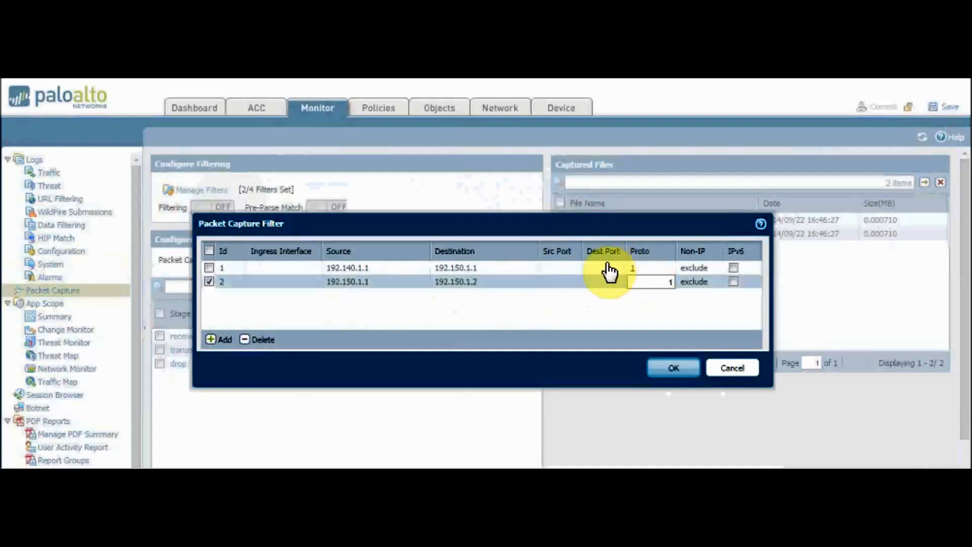
{"action": "left_click", "coordinate": [605, 299]}
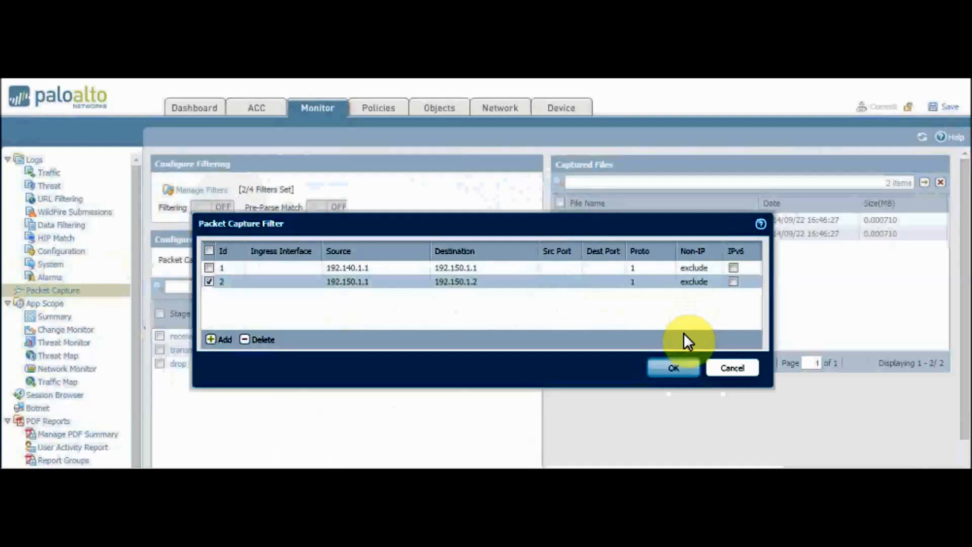
{"action": "left_click", "coordinate": [683, 372]}
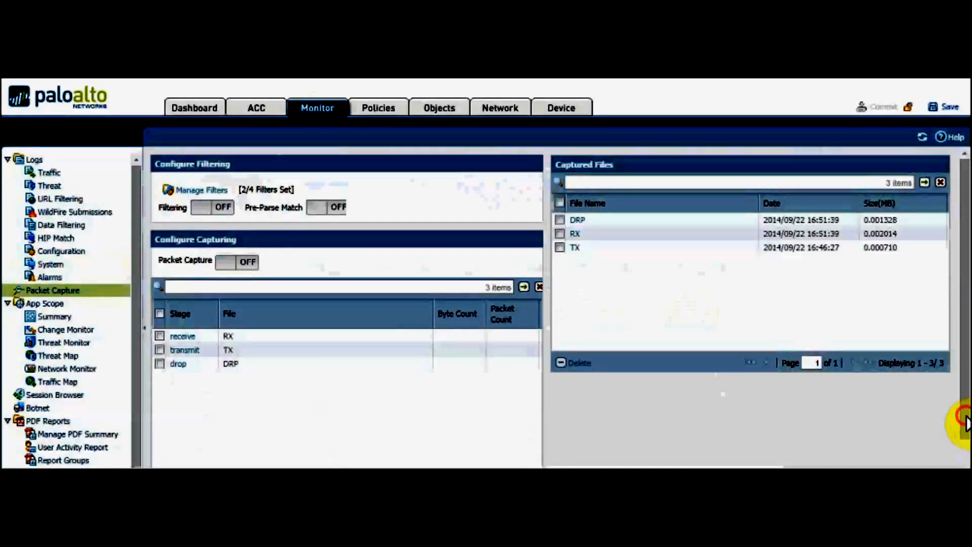
Try filling in a new packet capture stage with stage receive and file RX, and clear the file name.
{"action": "scroll", "coordinate": [960, 461], "scroll_direction": "down", "scroll_amount": 2}
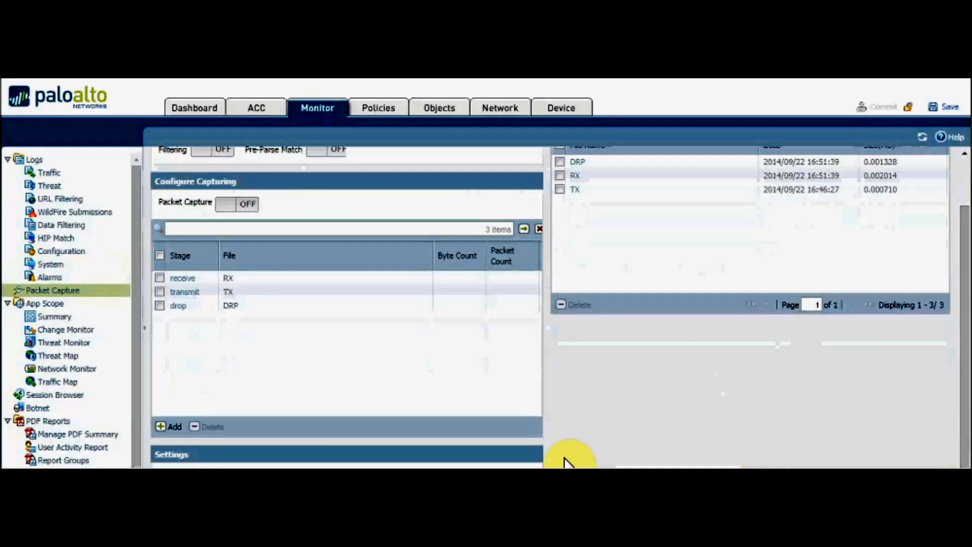
{"action": "left_click", "coordinate": [177, 421]}
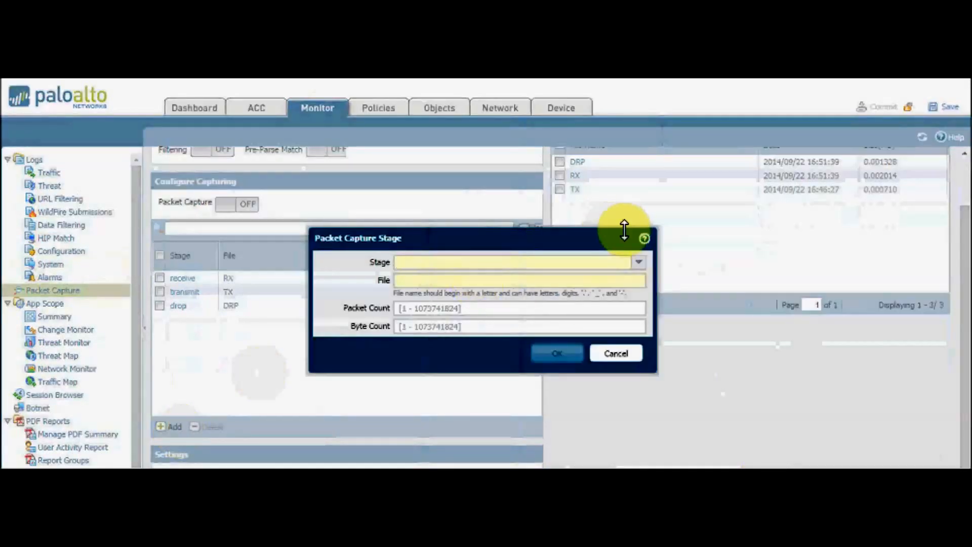
{"action": "left_click", "coordinate": [640, 262]}
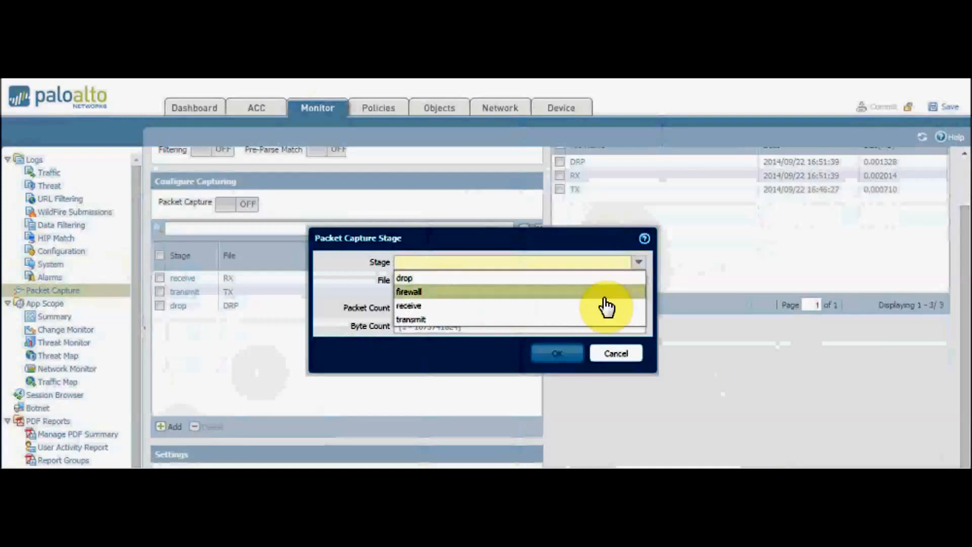
{"action": "left_click", "coordinate": [604, 305]}
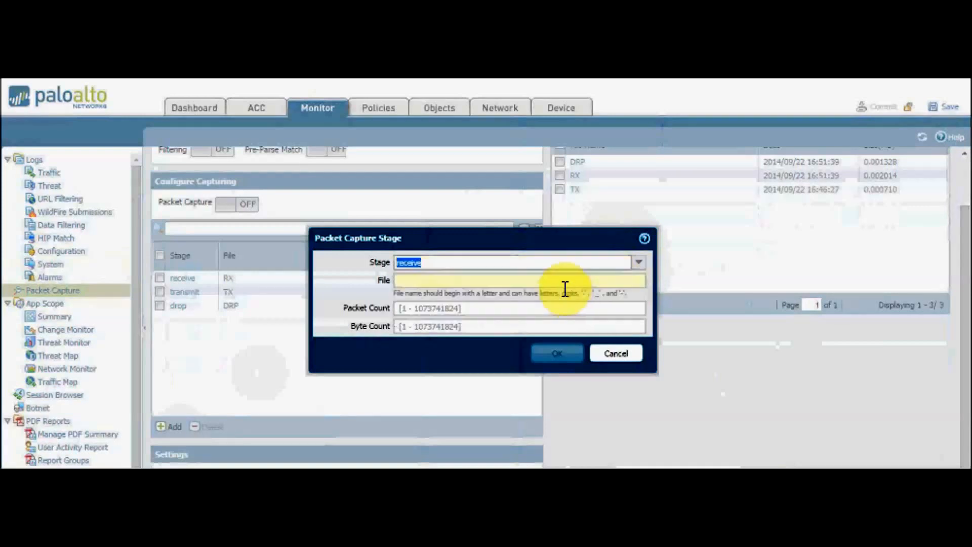
{"action": "left_click", "coordinate": [559, 278]}
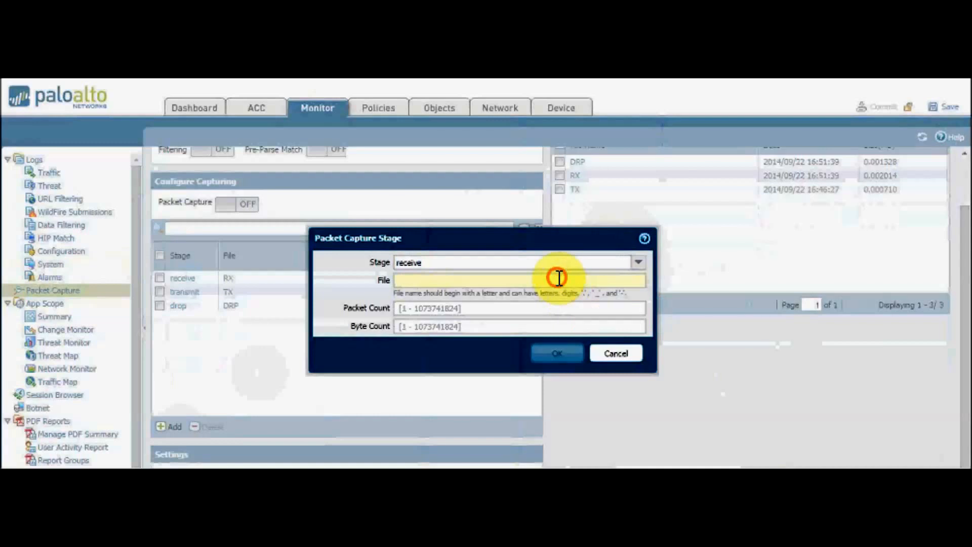
{"action": "type", "text": "RX"}
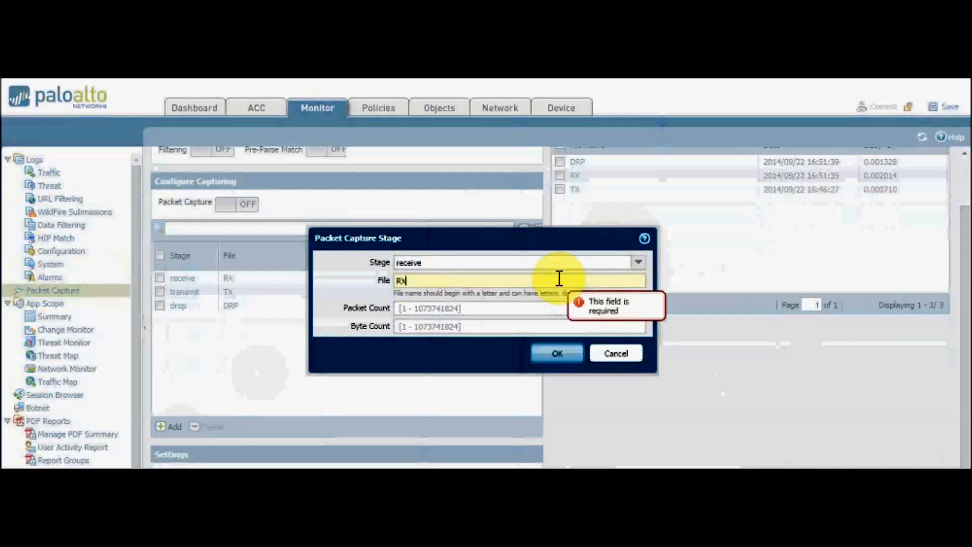
{"action": "key", "text": "BackSpace"}
{"action": "key", "text": "BackSpace"}
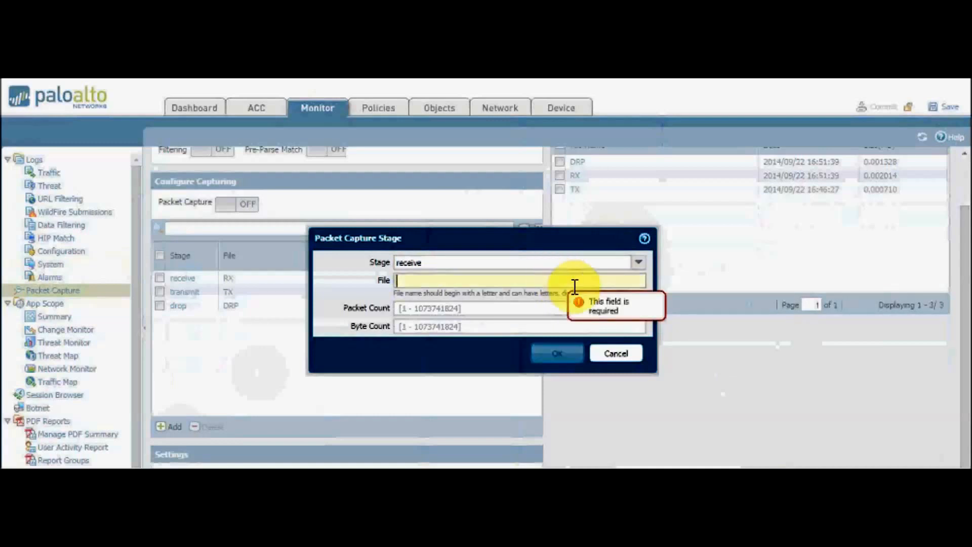
Try the new capture stage with stage transmit and file TX, look at the other stage options, and cancel the dialog.
{"action": "left_click", "coordinate": [638, 263]}
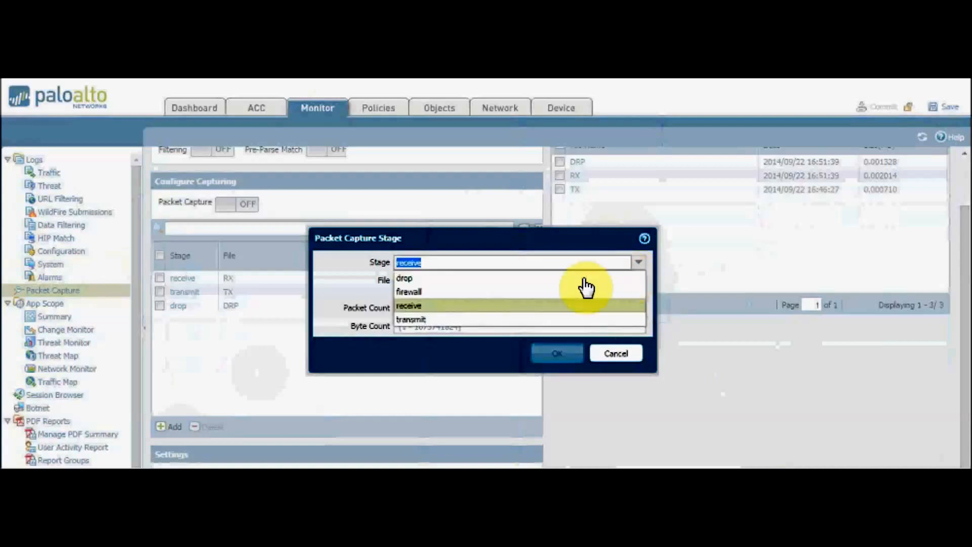
{"action": "left_click", "coordinate": [547, 319]}
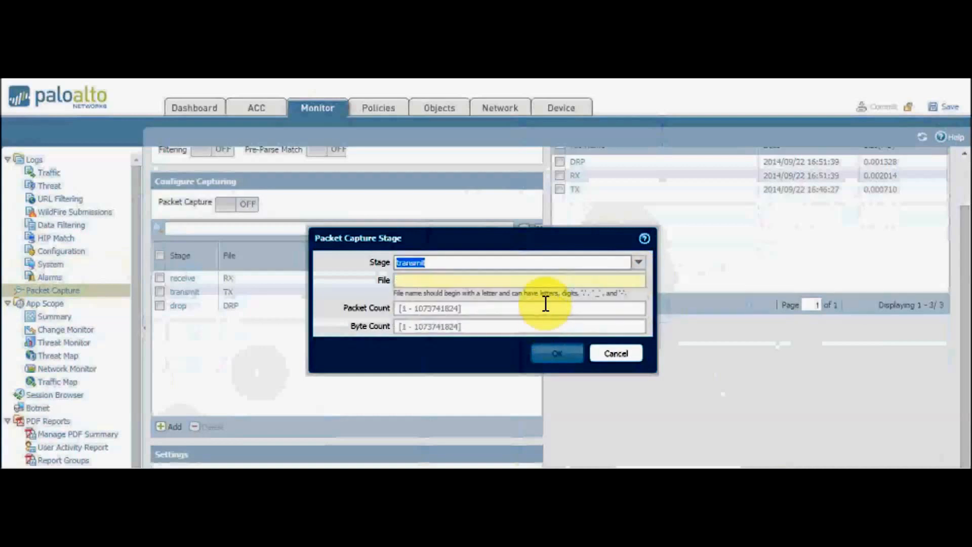
{"action": "left_click", "coordinate": [546, 281]}
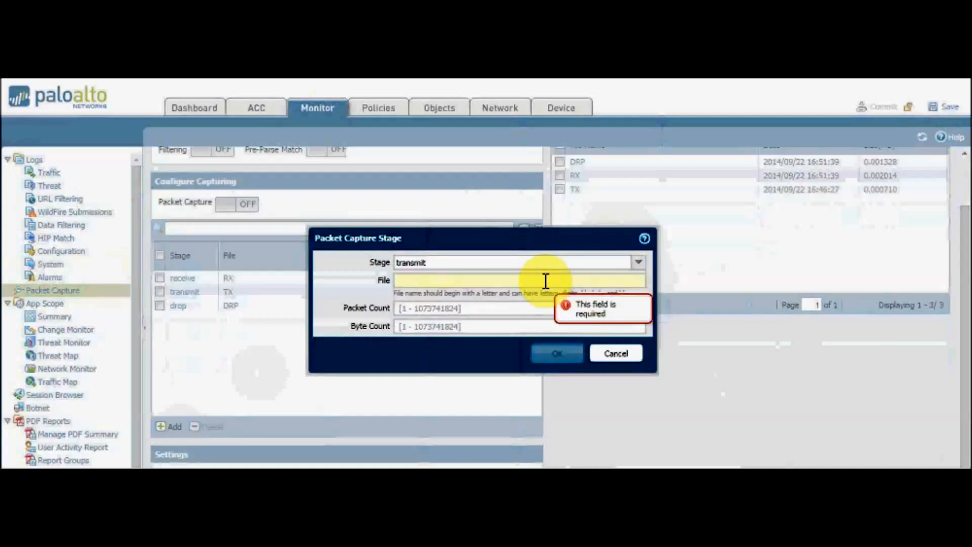
{"action": "type", "text": "TX"}
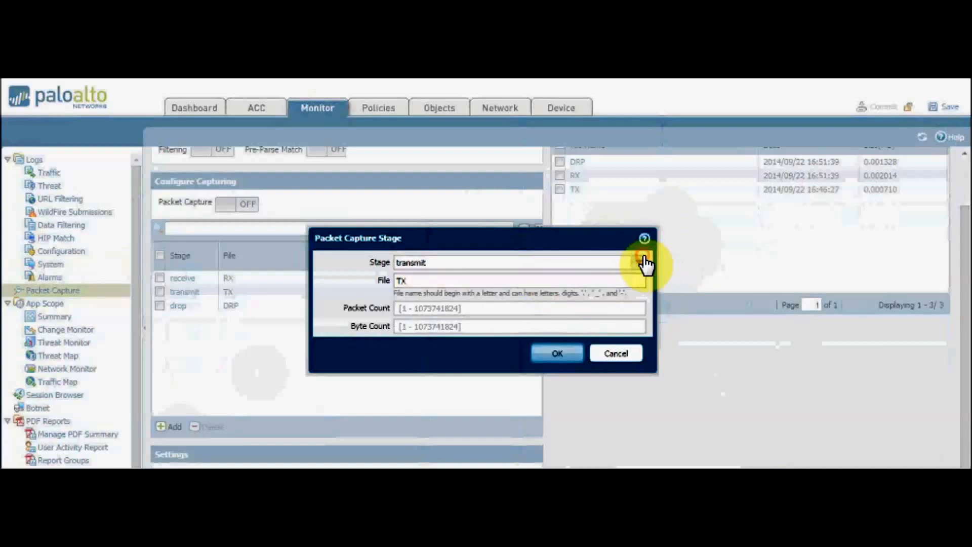
{"action": "left_click", "coordinate": [639, 263]}
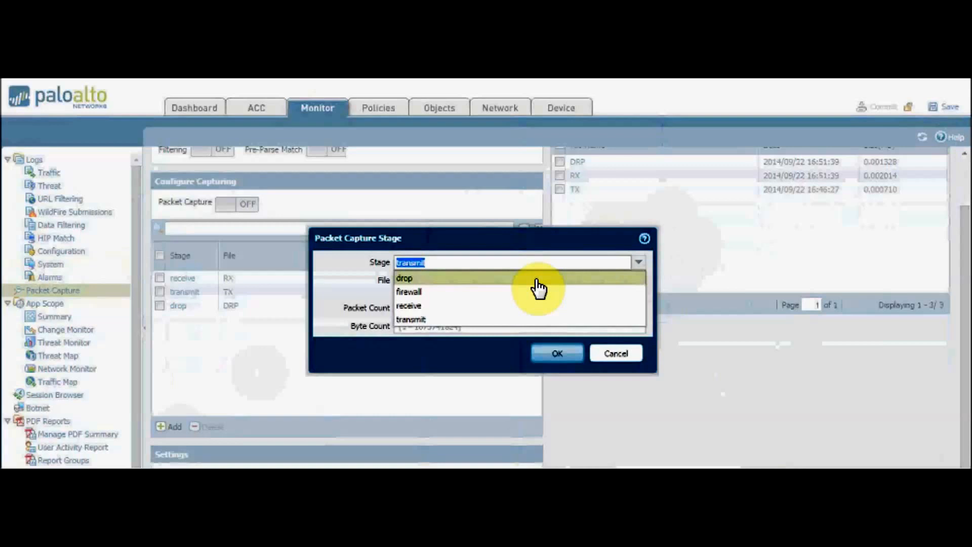
{"action": "left_click", "coordinate": [618, 357]}
{"action": "left_click", "coordinate": [616, 356]}
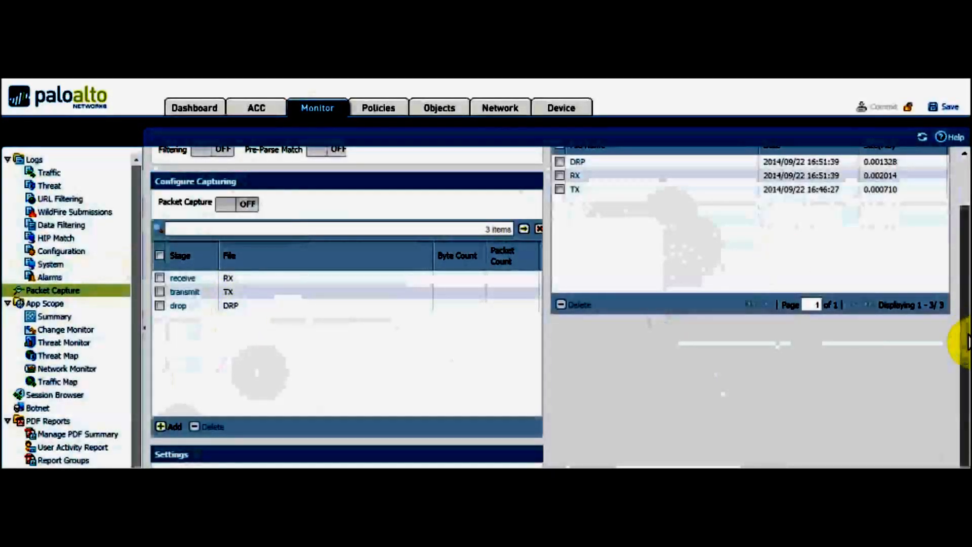
Check the ping output in the untrust PC's Command Prompt and return to the firewall's packet capture page.
{"action": "left_click_drag", "start_coordinate": [967, 336], "coordinate": [967, 271]}
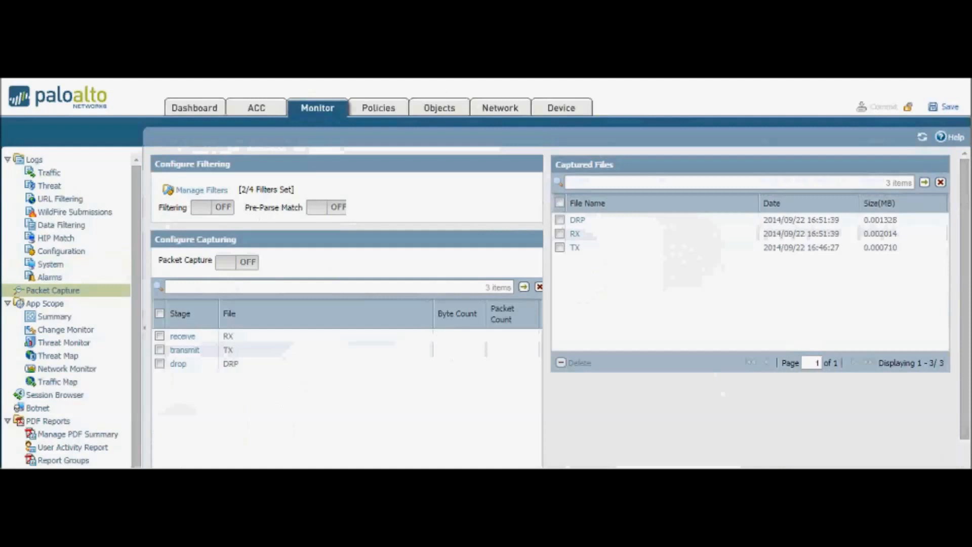
{"action": "mouse_move", "coordinate": [413, 71]}
{"action": "left_click", "coordinate": [357, 80]}
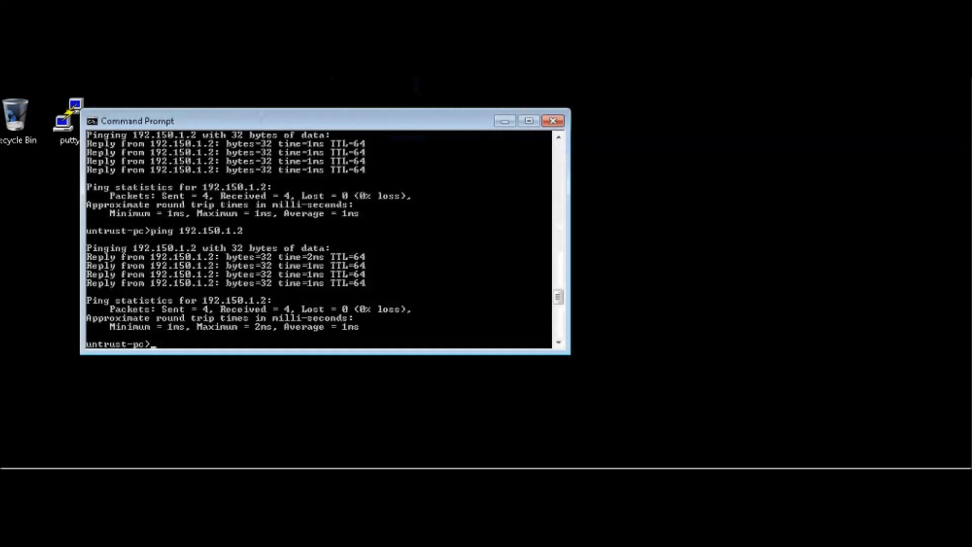
{"action": "left_click", "coordinate": [582, 71]}
{"action": "mouse_move", "coordinate": [638, 71]}
{"action": "left_click", "coordinate": [474, 96]}
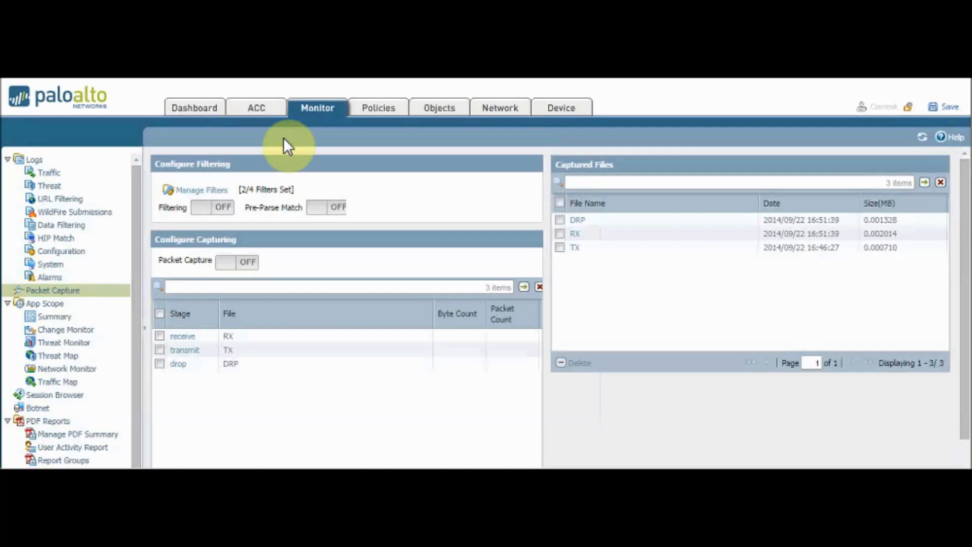
Turn on packet filtering and packet capture, accepting the packet capture warning.
{"action": "left_click", "coordinate": [202, 208]}
{"action": "left_click", "coordinate": [227, 263]}
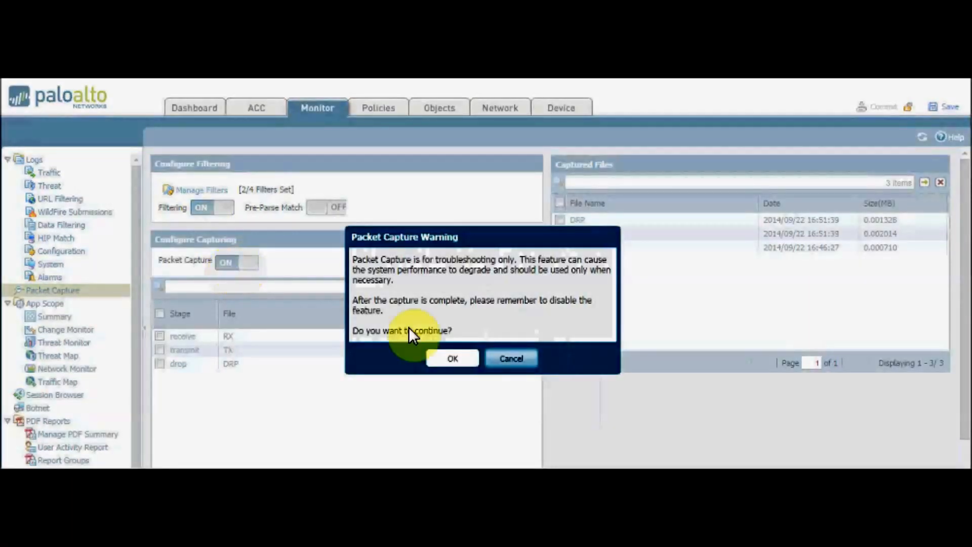
{"action": "left_click", "coordinate": [449, 361]}
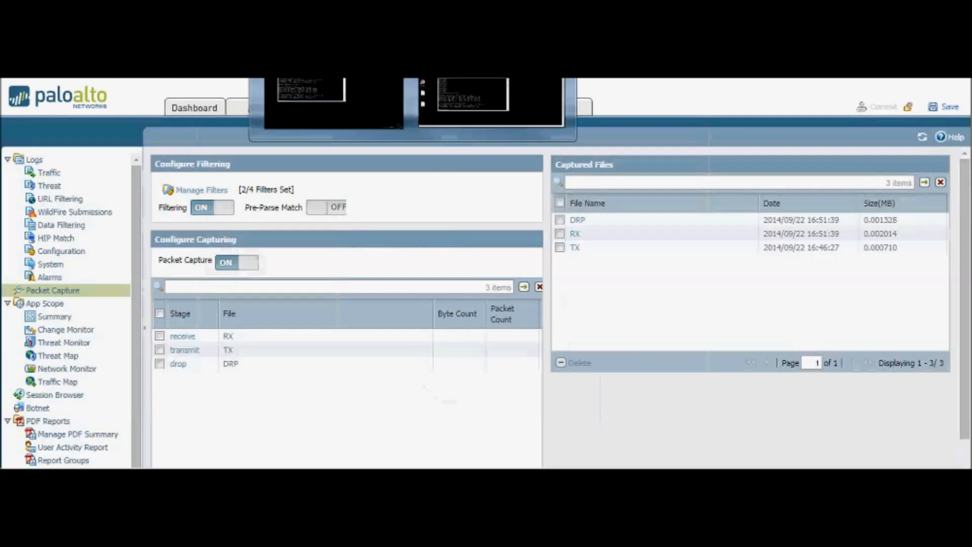
Switch to the trust PC's desktop and open the RX capture file in Wireshark.
{"action": "left_click", "coordinate": [445, 92]}
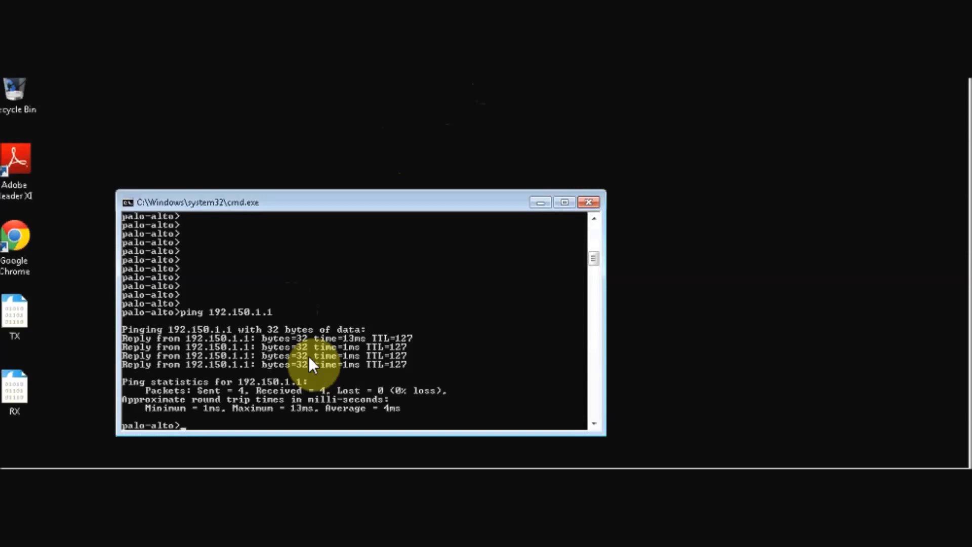
{"action": "key", "text": "alt+Tab"}
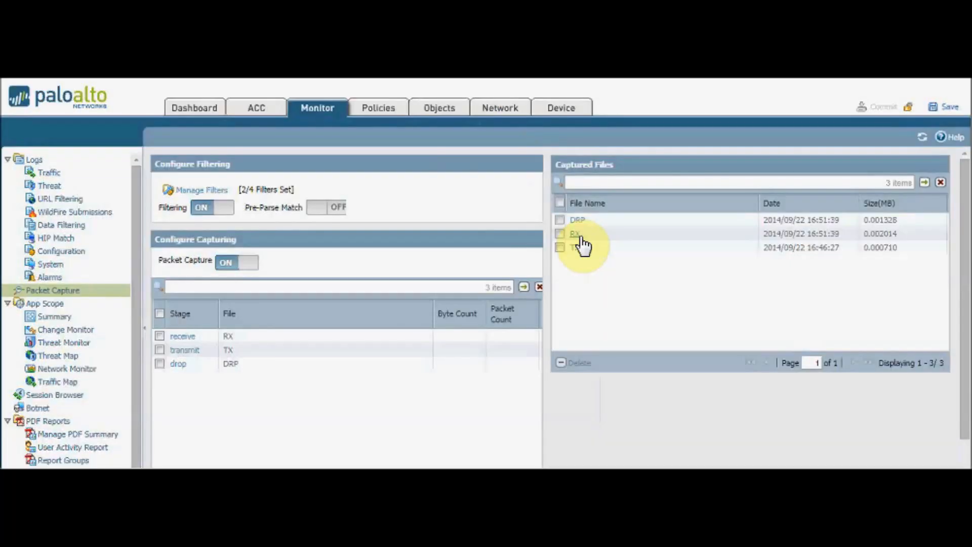
{"action": "mouse_move", "coordinate": [413, 15]}
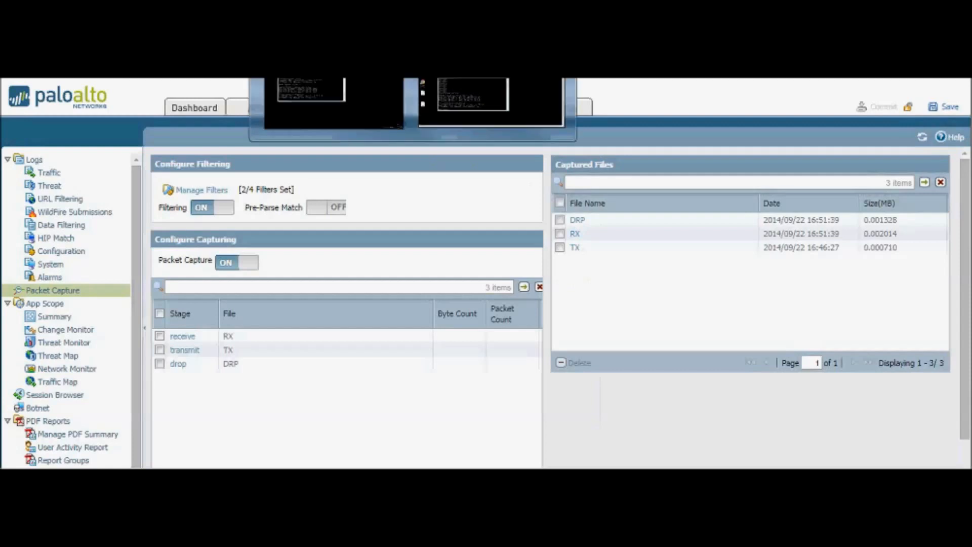
{"action": "left_click", "coordinate": [460, 105]}
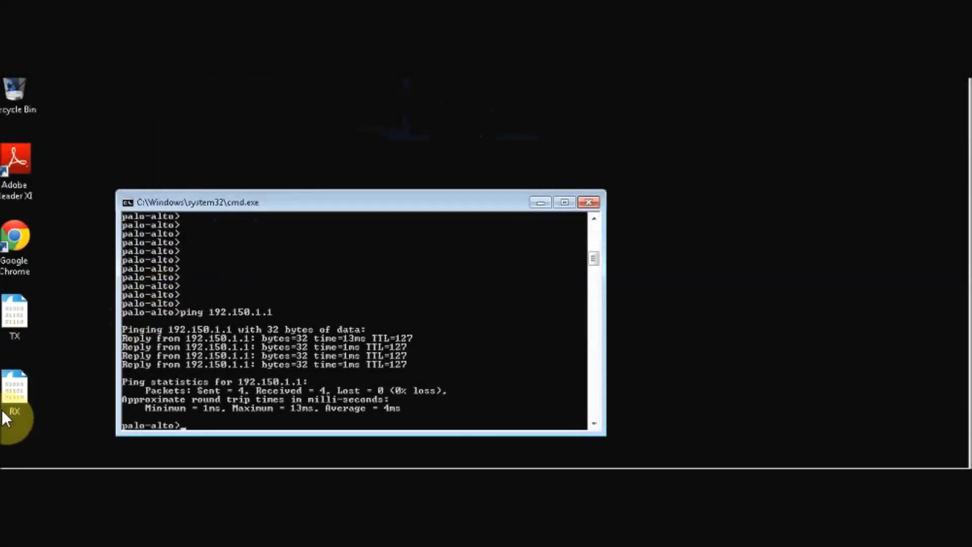
{"action": "left_click", "coordinate": [19, 386]}
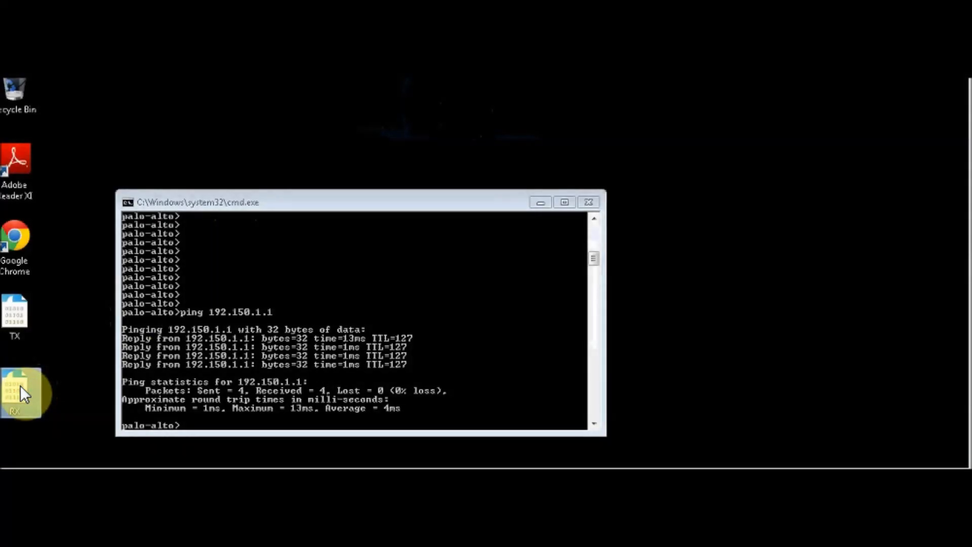
{"action": "double_click", "coordinate": [20, 384]}
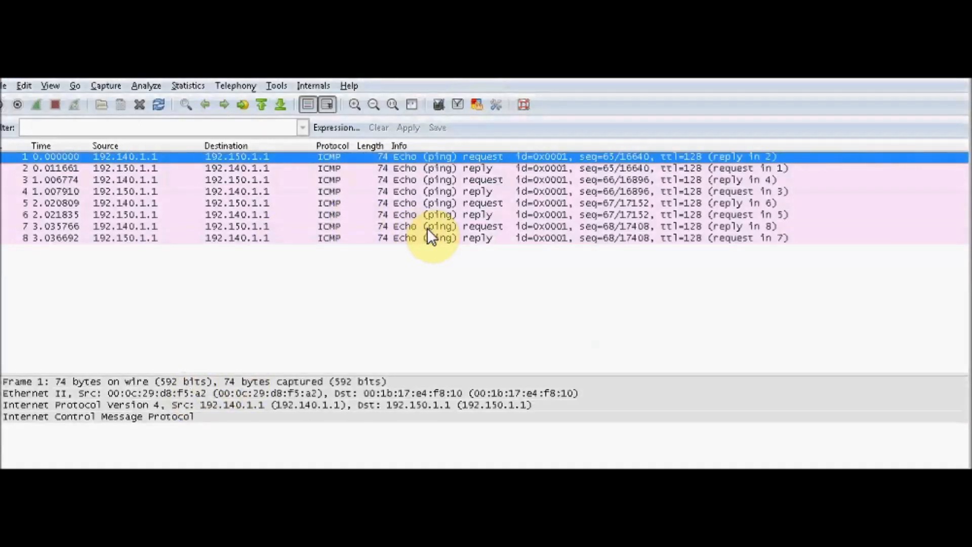
Merge the TX capture file from the desktop into the open RX capture, with packets merged chronologically.
{"action": "left_click", "coordinate": [4, 87]}
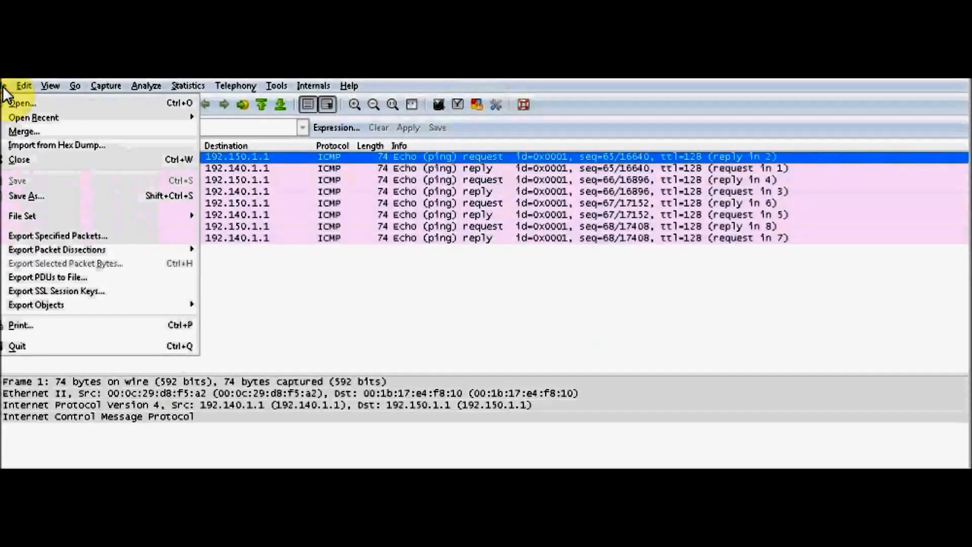
{"action": "left_click", "coordinate": [18, 132]}
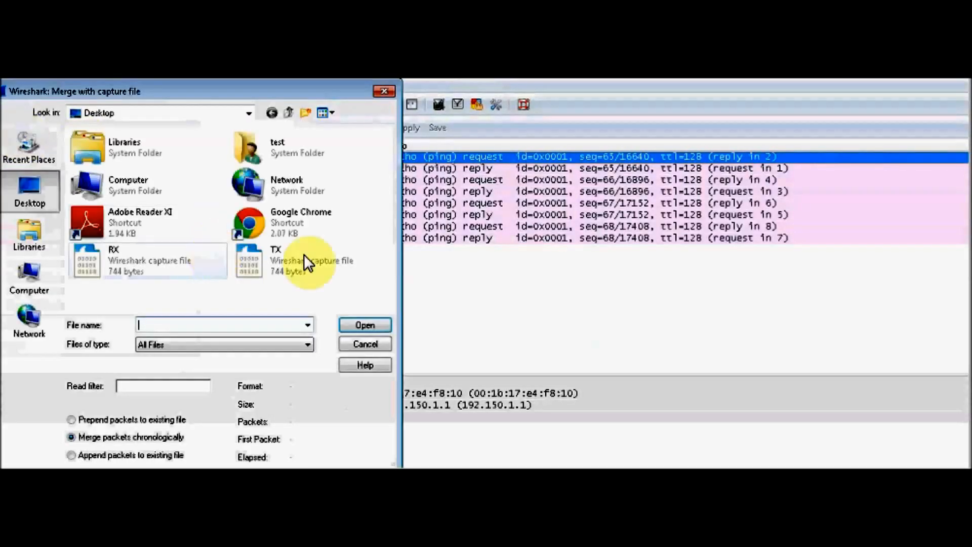
{"action": "left_click", "coordinate": [283, 260]}
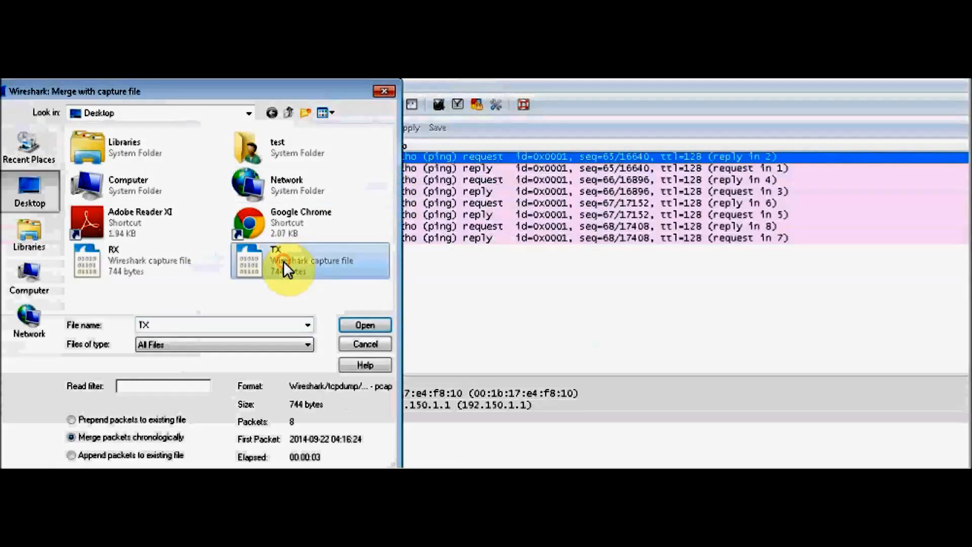
{"action": "left_click", "coordinate": [369, 325]}
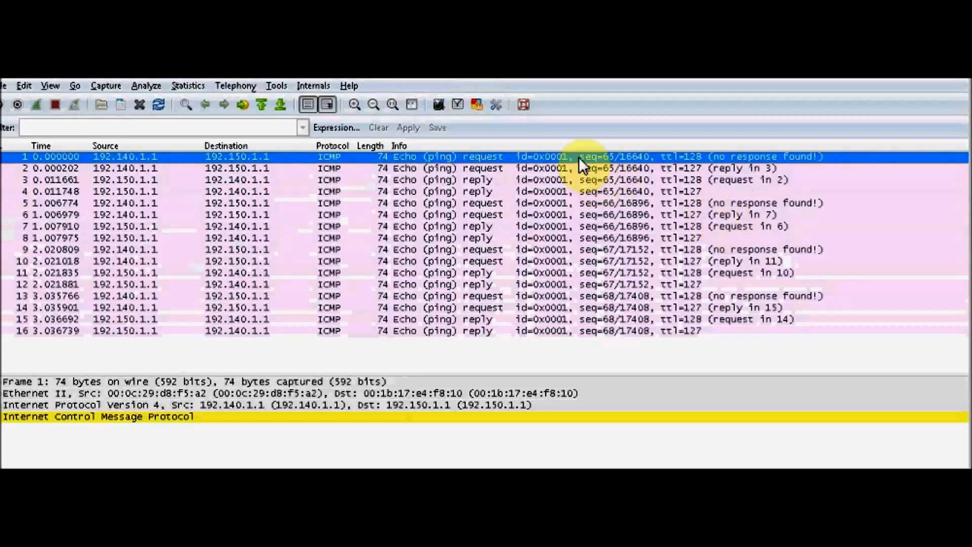
Examine the opening echo request and reply packets in the merged capture, comparing the duplicate entries of the first ping.
{"action": "left_click", "coordinate": [497, 167]}
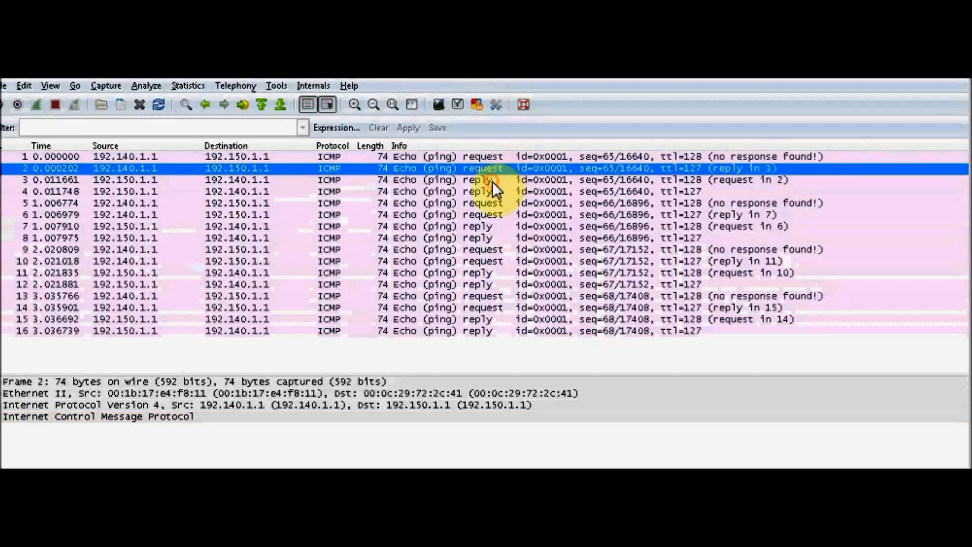
{"action": "left_click", "coordinate": [492, 181]}
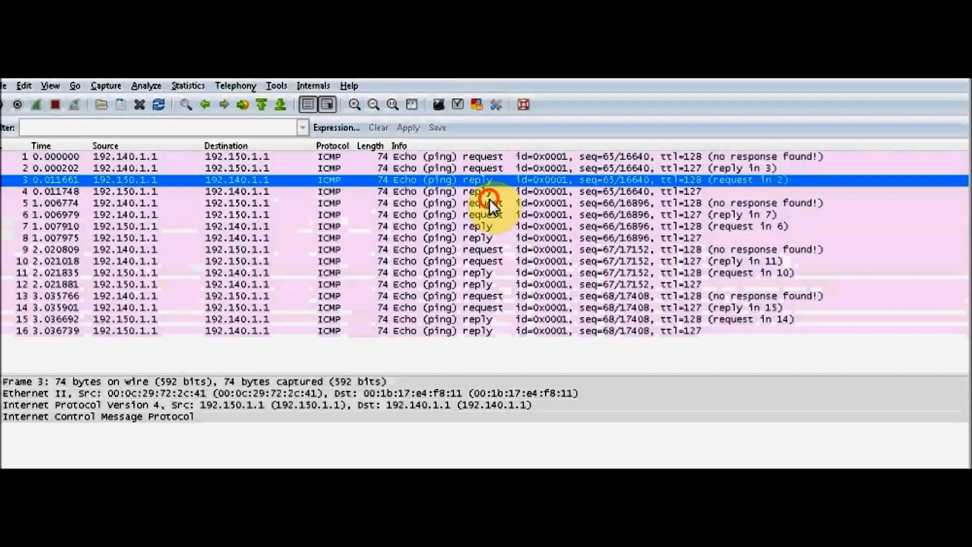
{"action": "left_click", "coordinate": [489, 199]}
{"action": "left_click", "coordinate": [489, 212]}
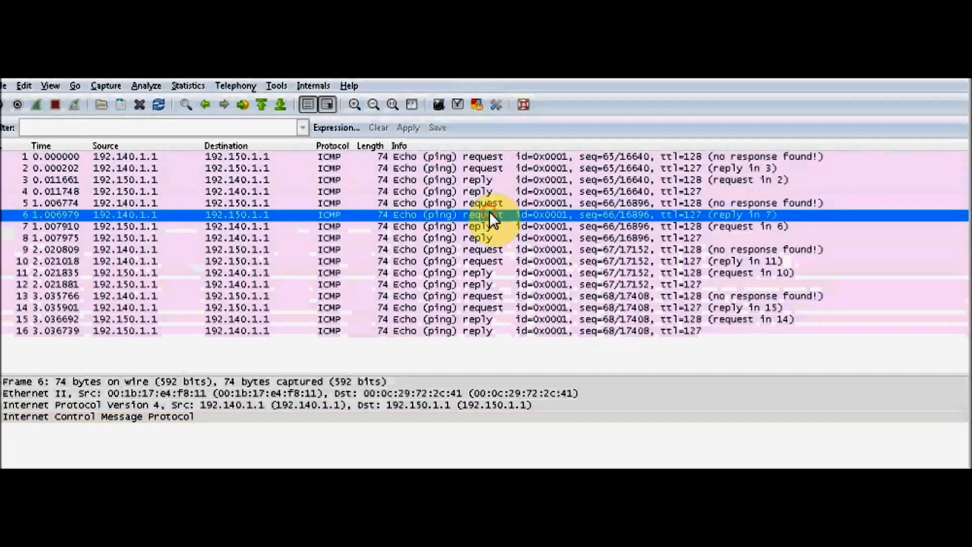
{"action": "left_click", "coordinate": [489, 160]}
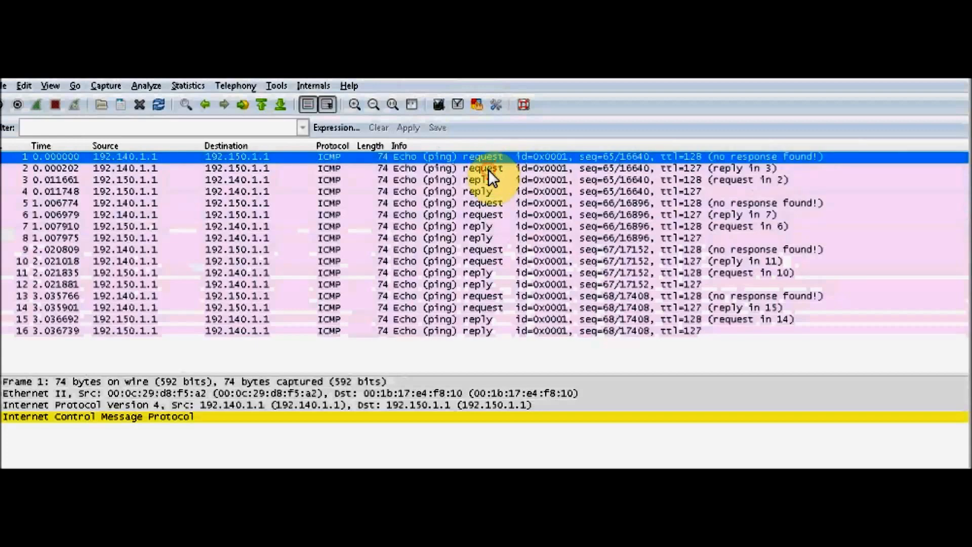
{"action": "left_click", "coordinate": [488, 170]}
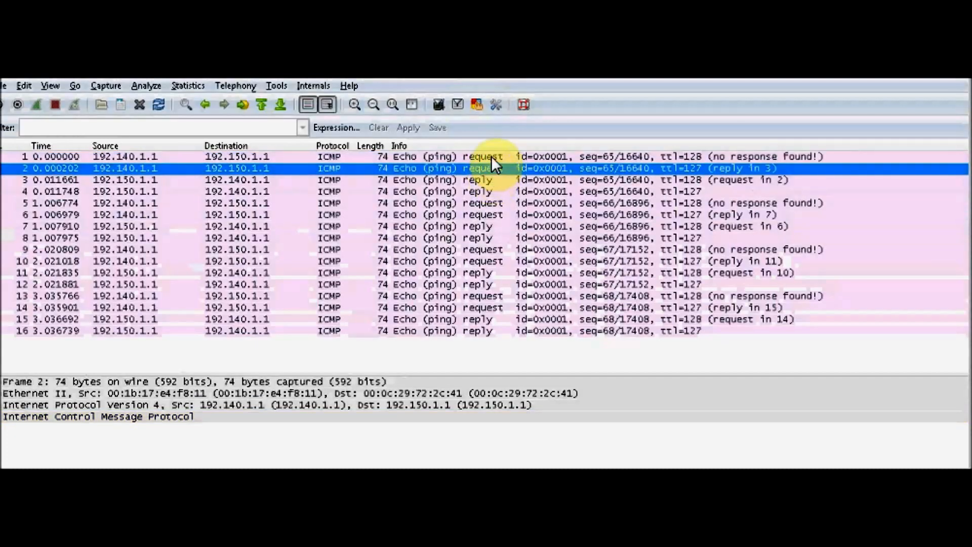
{"action": "left_click", "coordinate": [491, 157]}
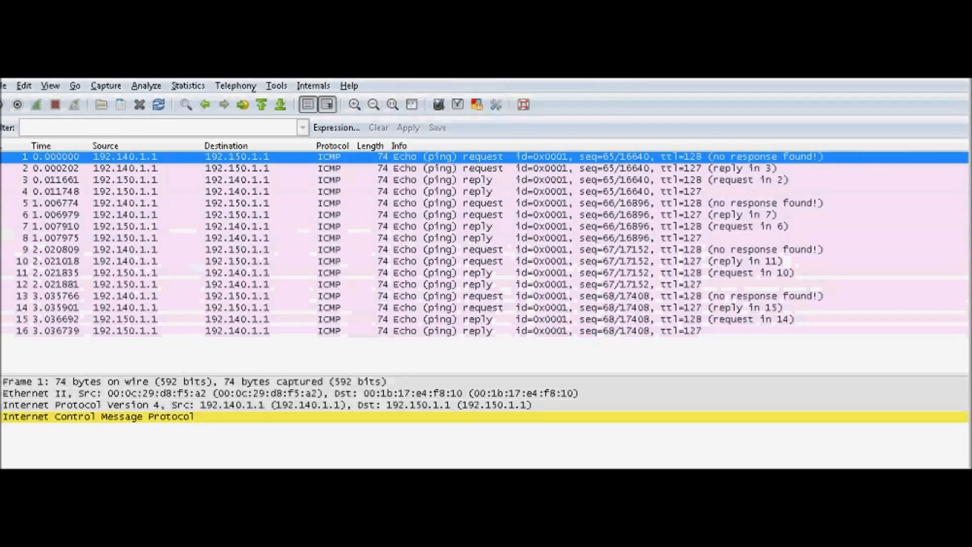
Consult the network diagram in Paint, return to Wireshark and match packets 1 to 4 to the diagram's receive and transmit stages.
{"action": "key", "text": "alt+Tab"}
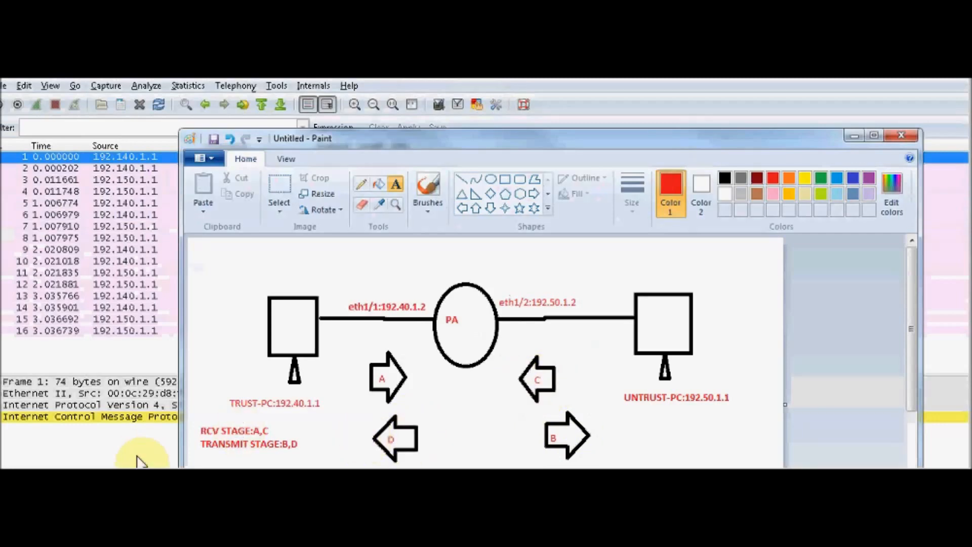
{"action": "left_click", "coordinate": [76, 454]}
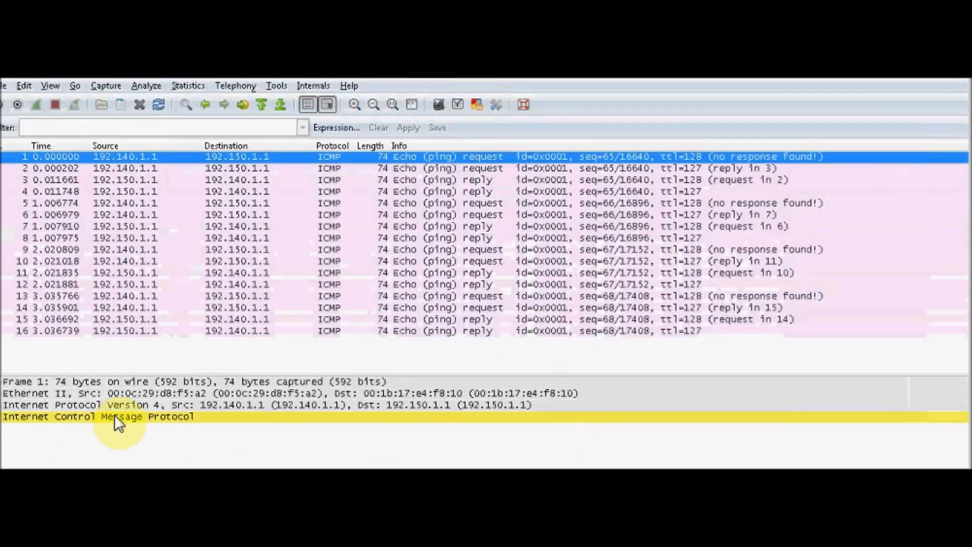
{"action": "left_click", "coordinate": [476, 169]}
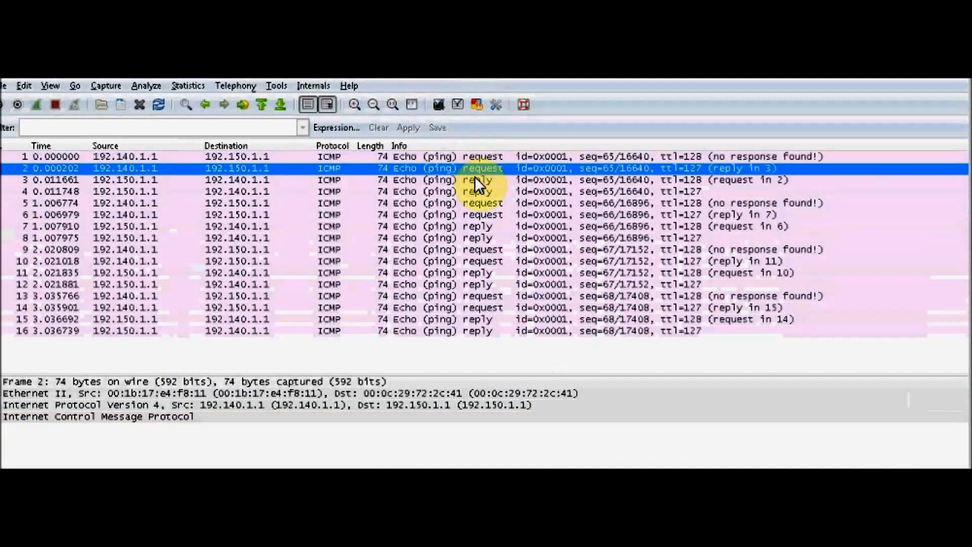
{"action": "left_click", "coordinate": [475, 180]}
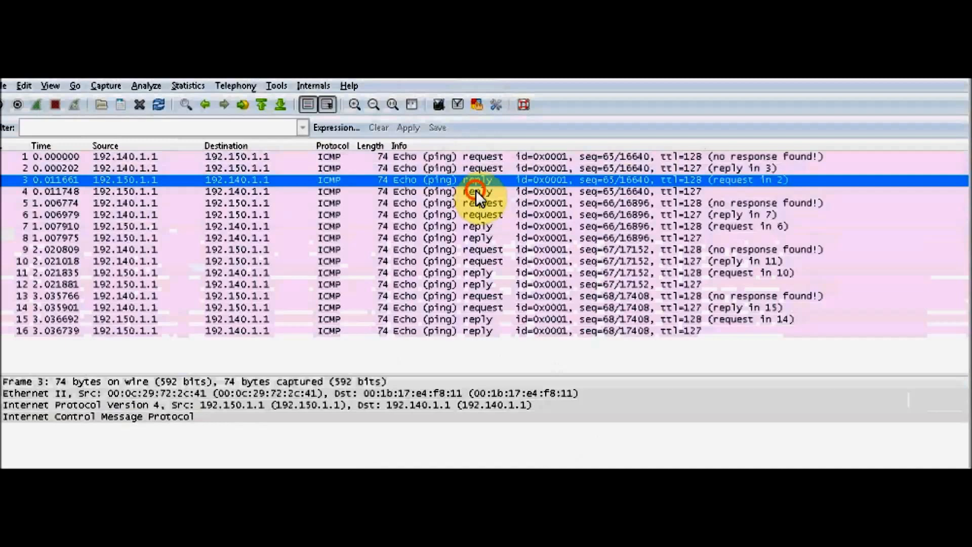
{"action": "left_click", "coordinate": [476, 190]}
{"action": "left_click", "coordinate": [485, 156]}
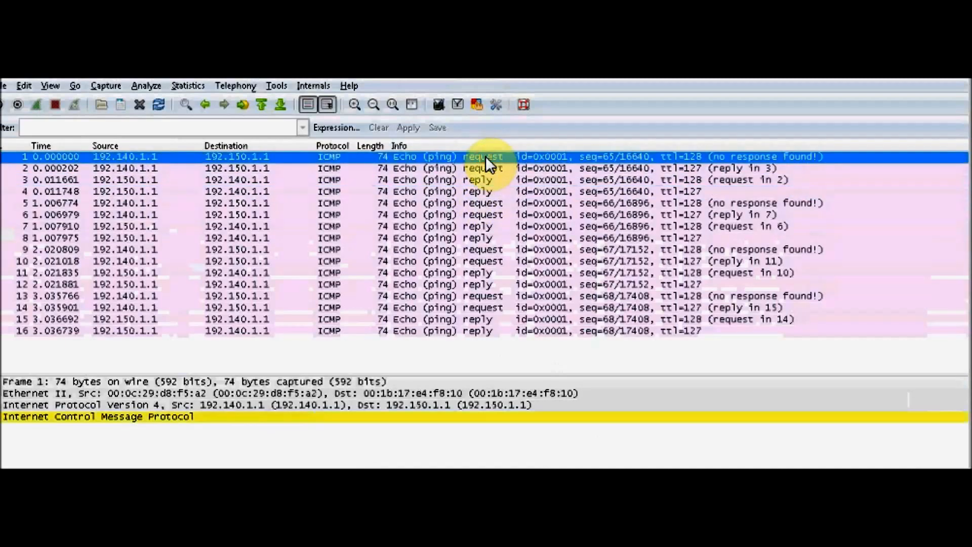
Expand the Internet Protocol Version 4 details and compare the Identification field across packets 1 to 4.
{"action": "left_click", "coordinate": [3, 405]}
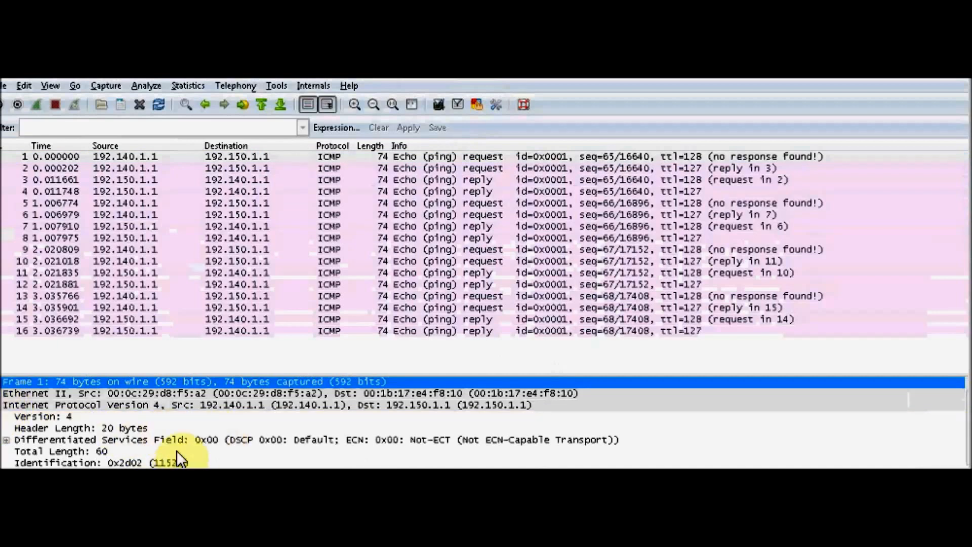
{"action": "left_click", "coordinate": [169, 462]}
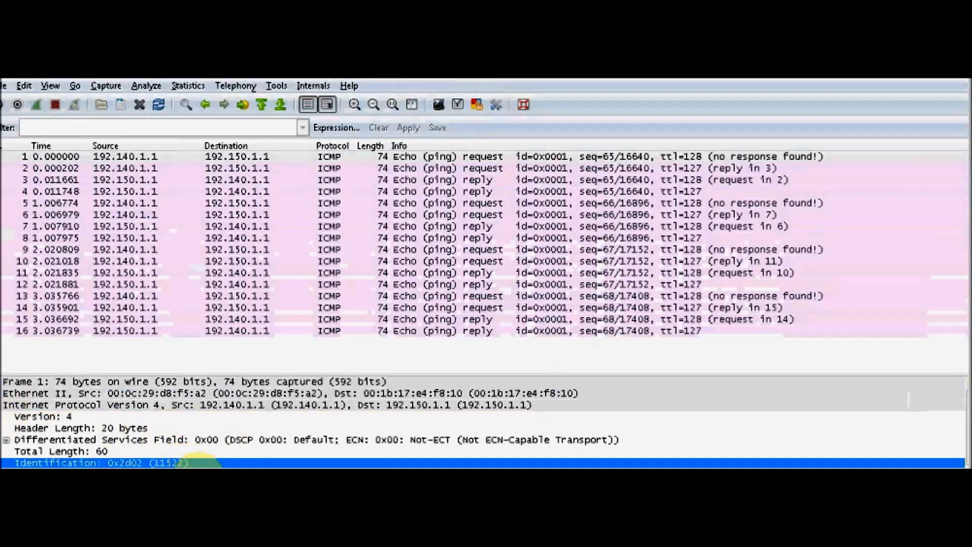
{"action": "left_click", "coordinate": [553, 168]}
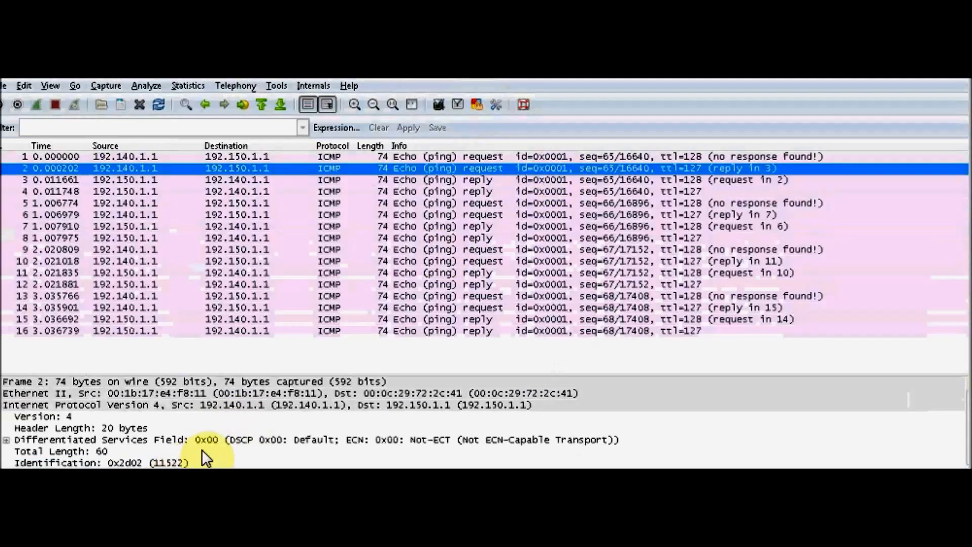
{"action": "left_click", "coordinate": [538, 182]}
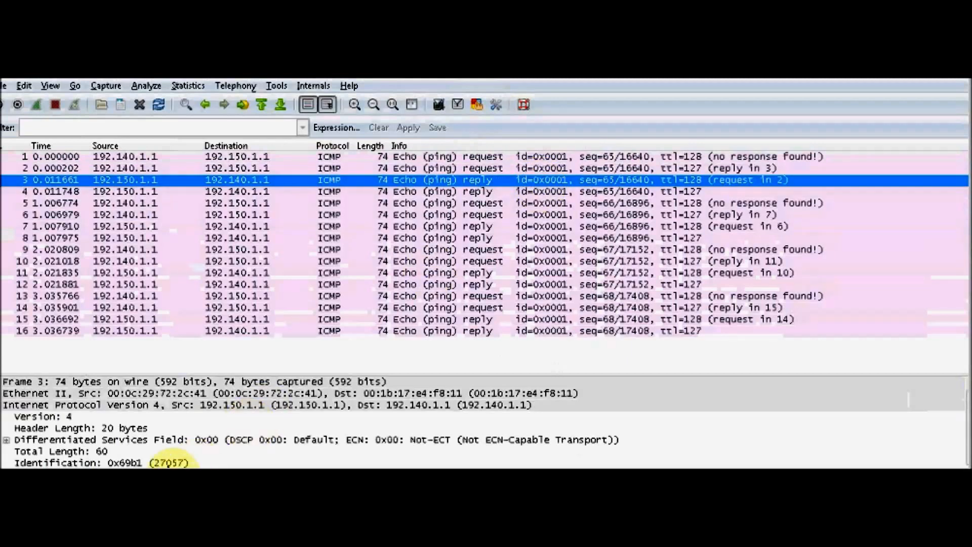
{"action": "left_click", "coordinate": [168, 462]}
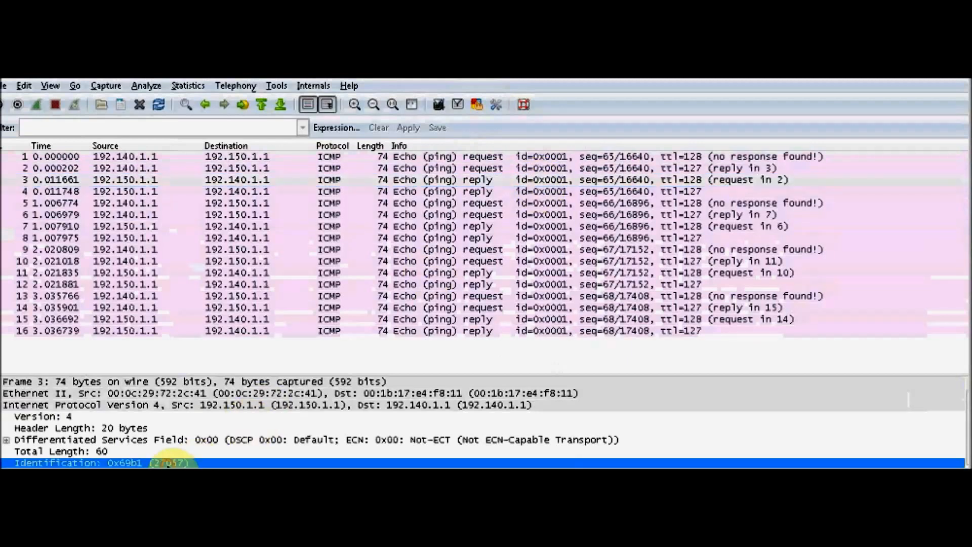
{"action": "left_click", "coordinate": [558, 190]}
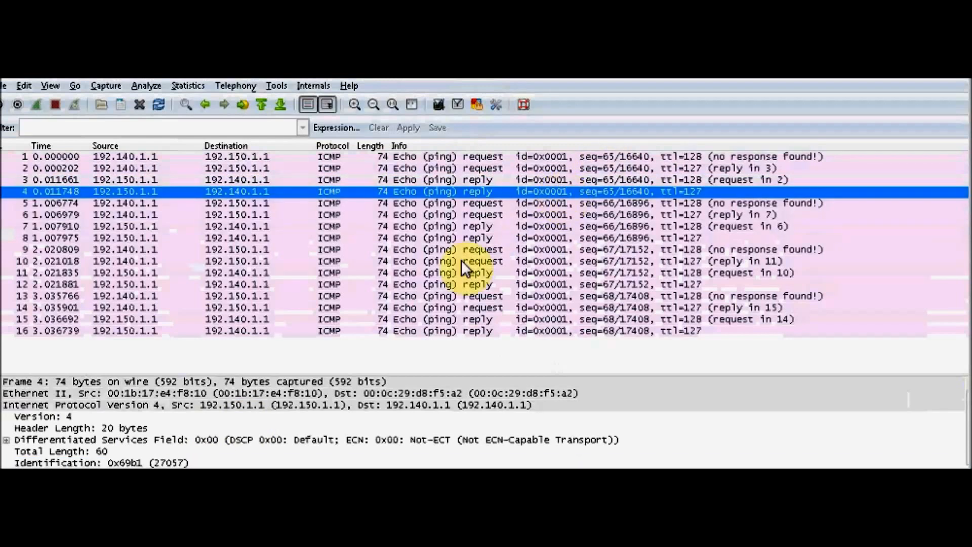
{"action": "left_click", "coordinate": [172, 463]}
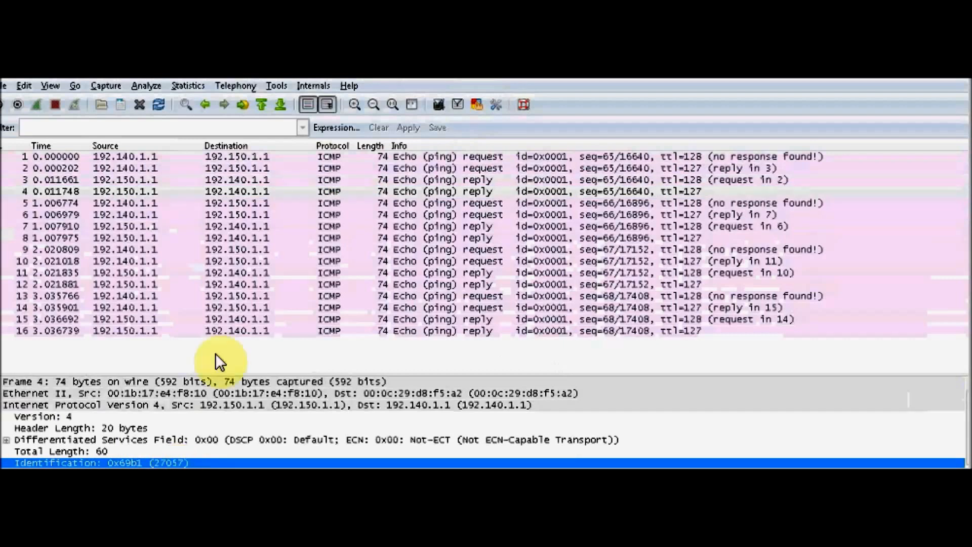
Review packets 1 to 4 in sequence and switch back to the Palo Alto firewall's Packet Capture page.
{"action": "left_click", "coordinate": [272, 157]}
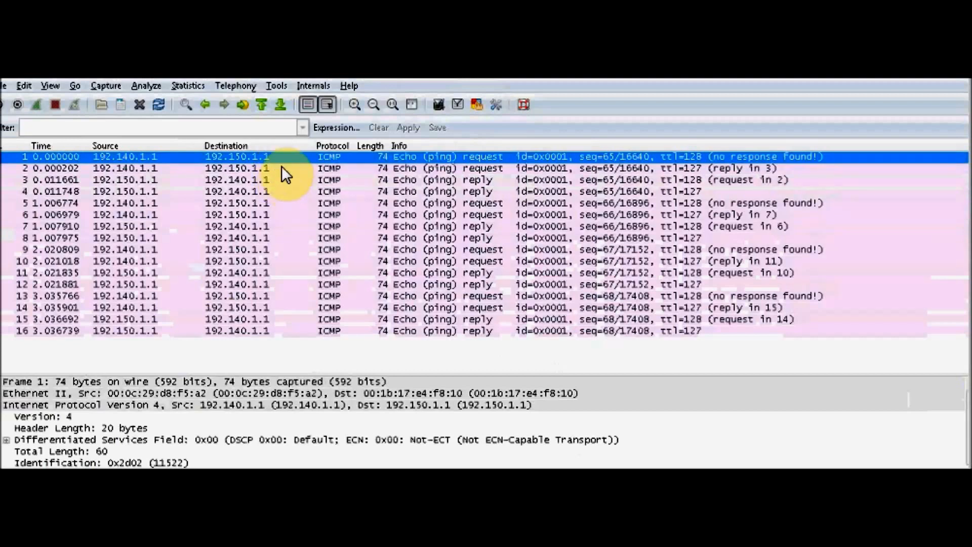
{"action": "left_click", "coordinate": [282, 170]}
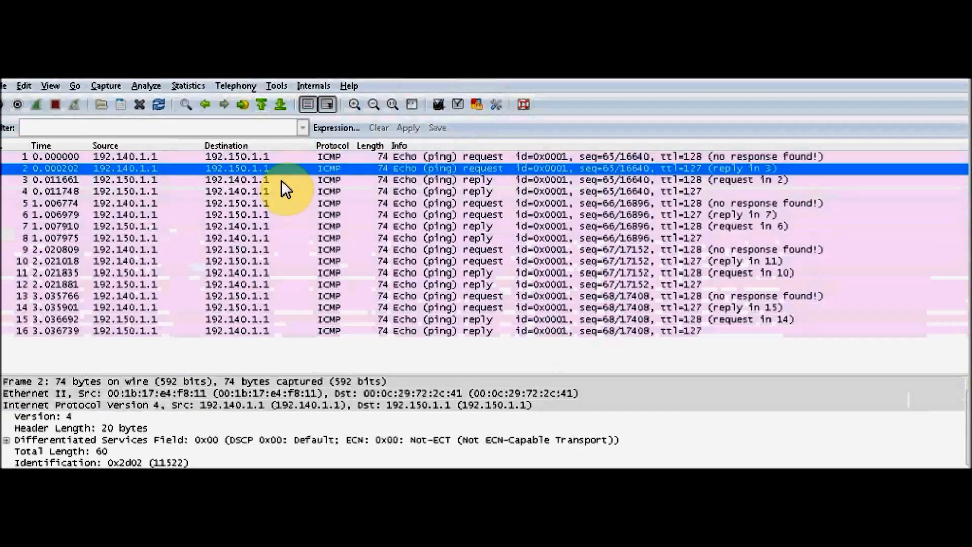
{"action": "left_click", "coordinate": [282, 180]}
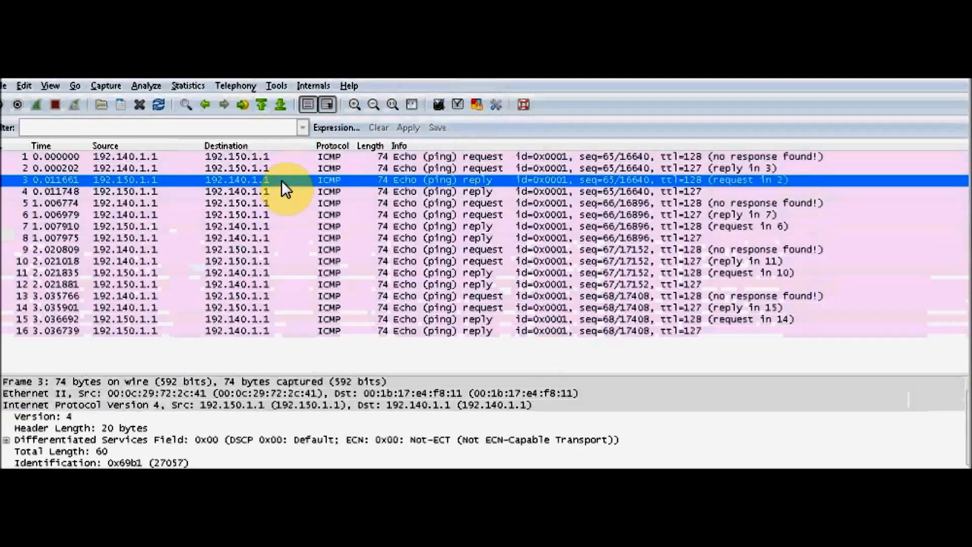
{"action": "left_click", "coordinate": [283, 193]}
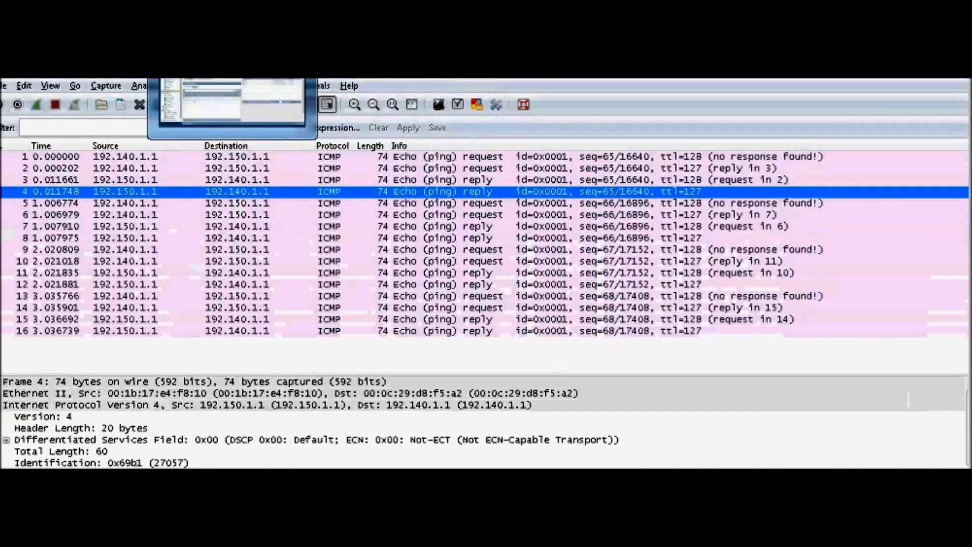
{"action": "left_click", "coordinate": [231, 104]}
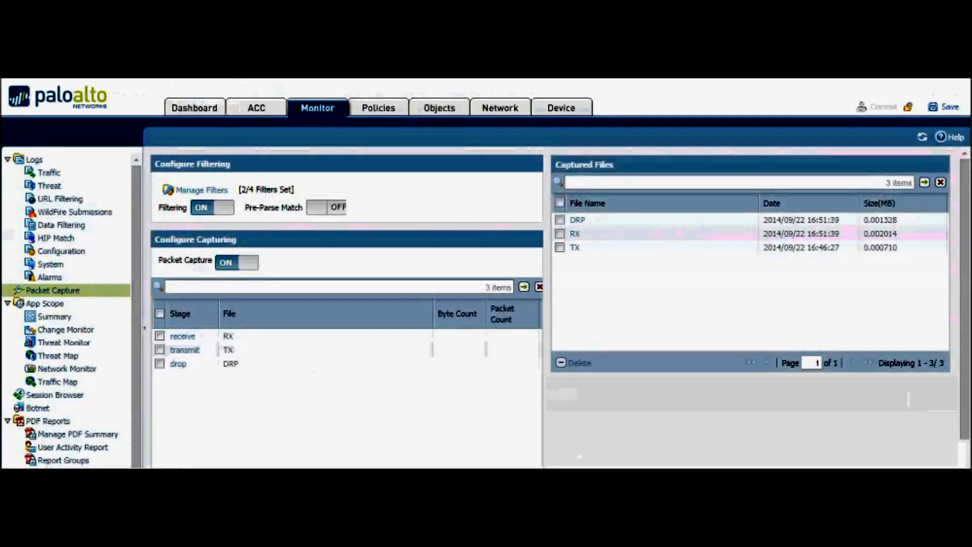